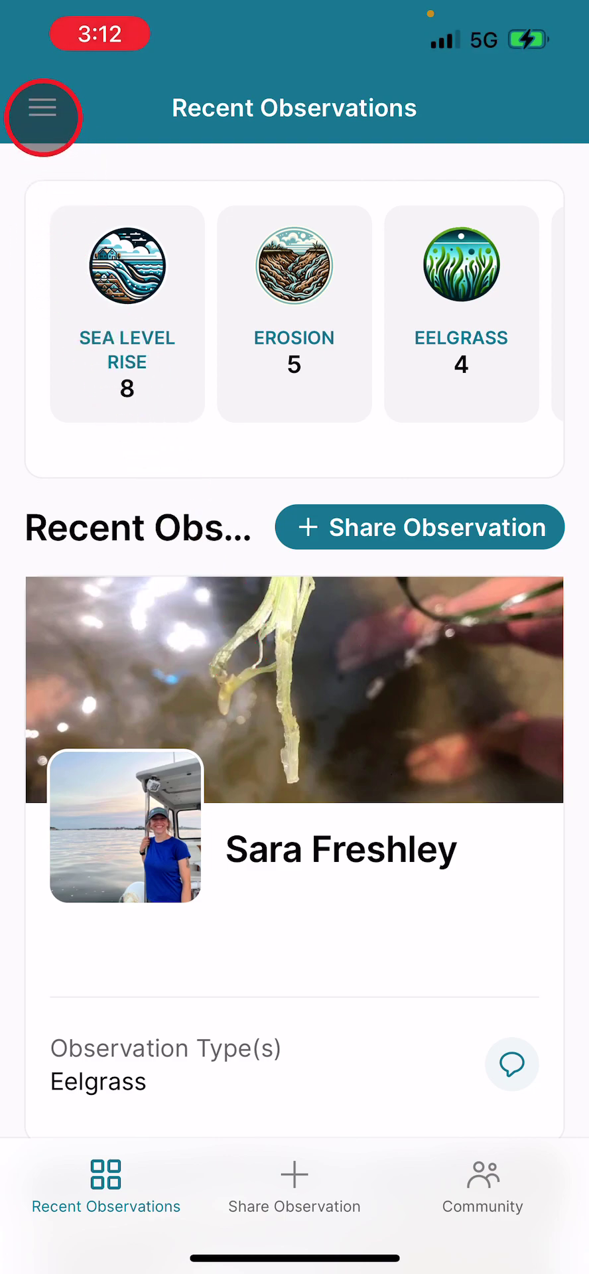
Open the navigation menu and show the account options beside the account name
left_click(43, 112)
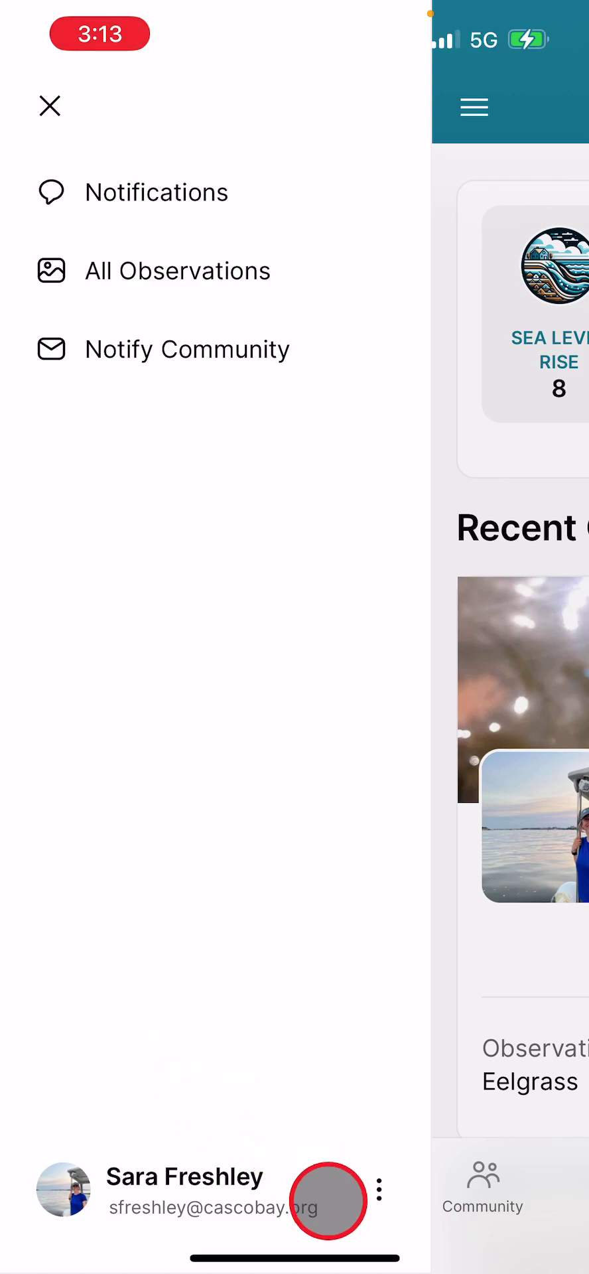
left_click(380, 1191)
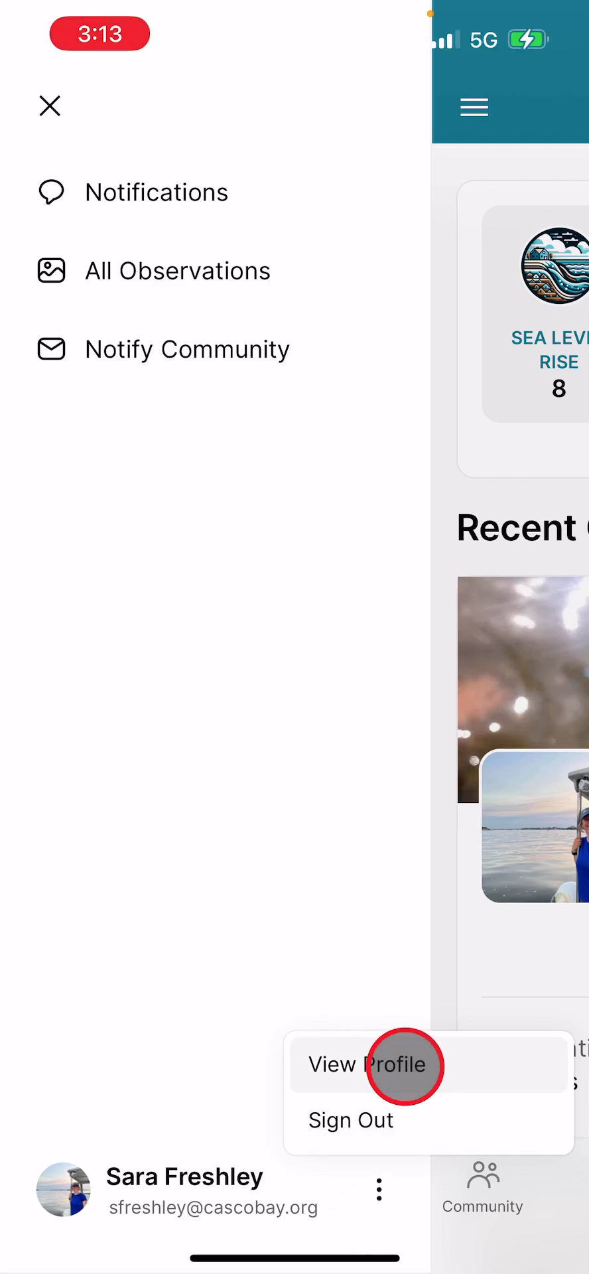
Go to your own profile and open the full My Recent Observations list
left_click(404, 1066)
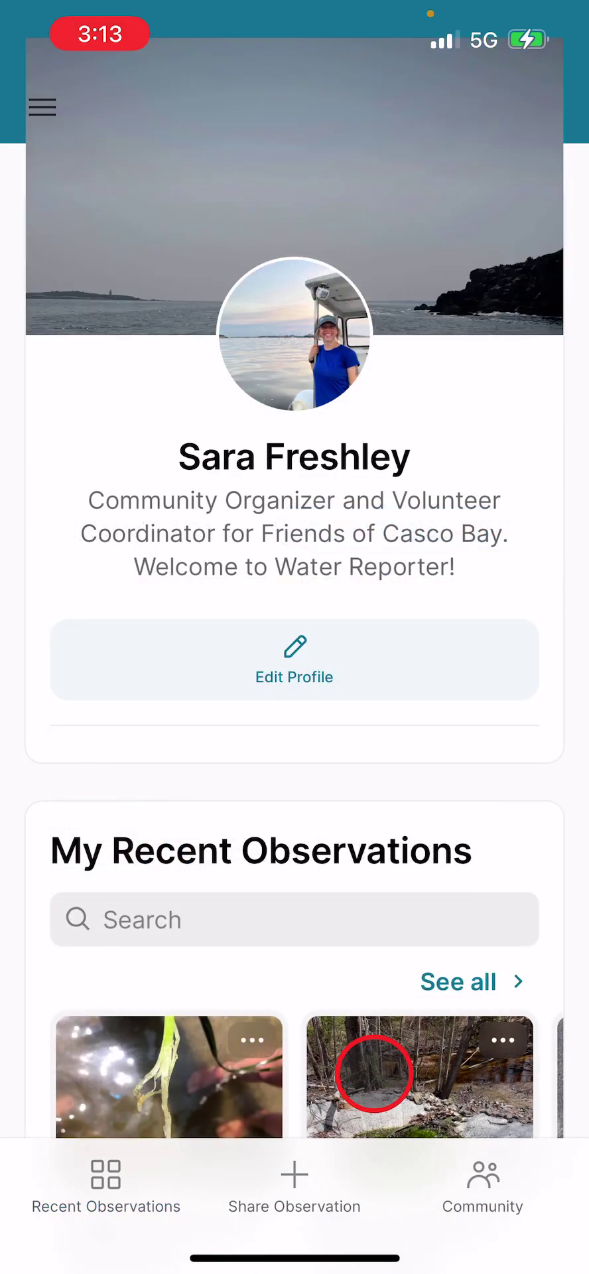
scroll(304, 897, "down", 6)
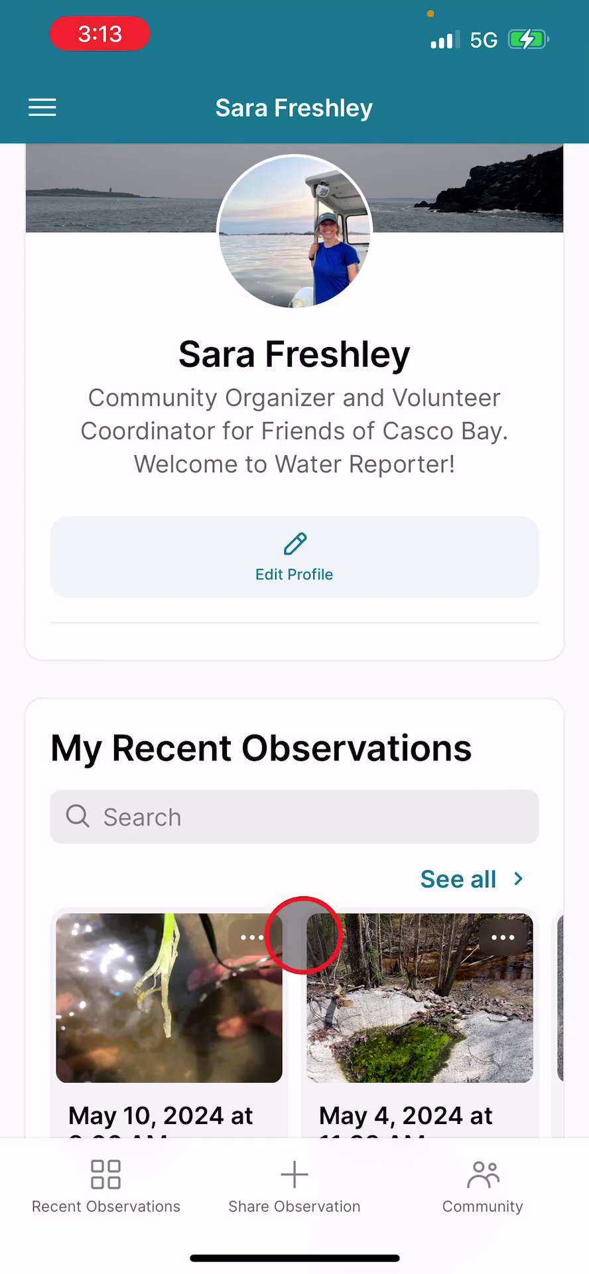
scroll(295, 945, "down", 2)
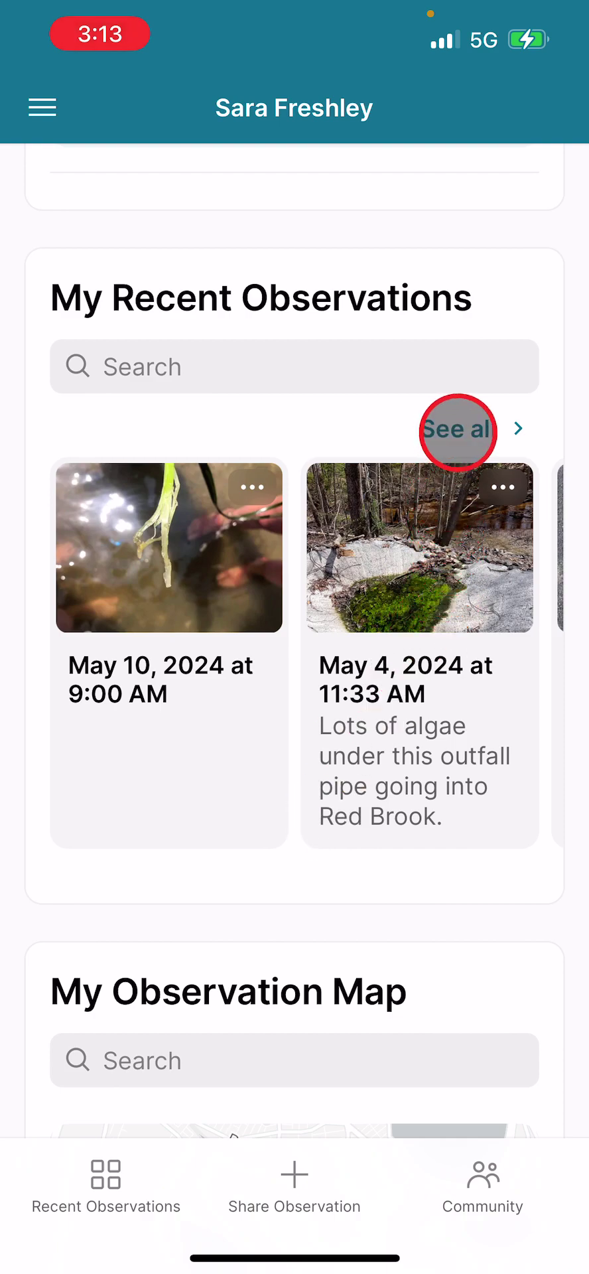
left_click(468, 425)
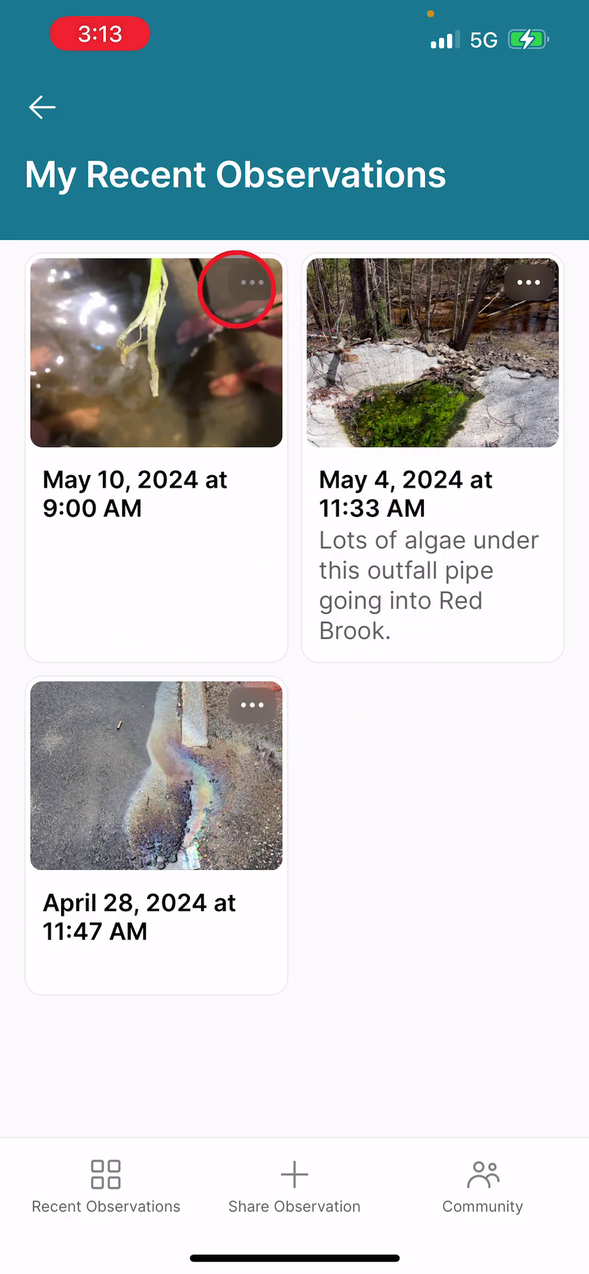
Choose Edit from the options of the May 10, 2024 eelgrass observation
left_click(247, 292)
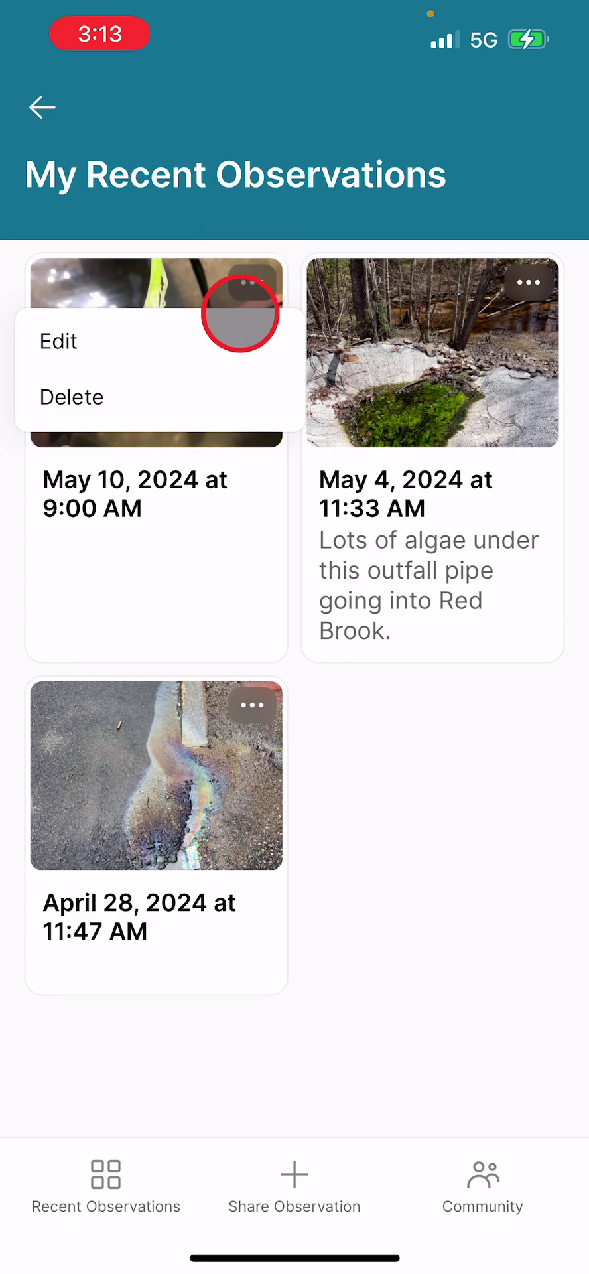
left_click(213, 355)
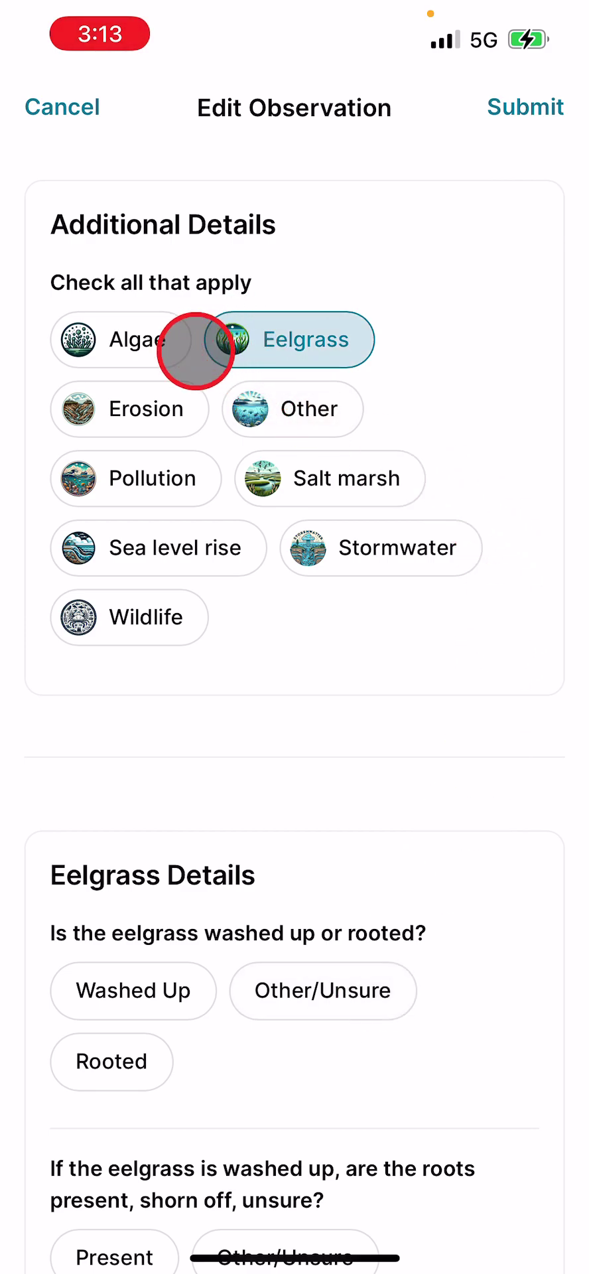
Try adding the Algae and Erosion categories, then remove both again
left_click(139, 342)
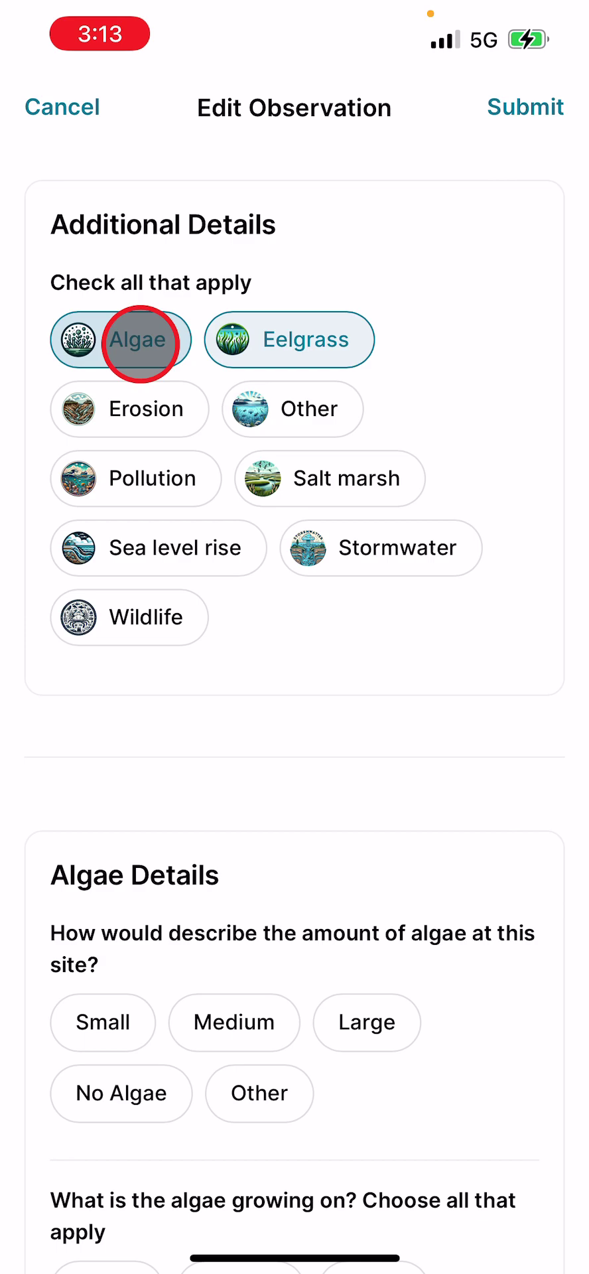
left_click(157, 410)
left_click(162, 407)
left_click(154, 337)
Mark the eelgrass as Washed Up with roots Present
scroll(557, 889, "down", 1)
scroll(551, 919, "down", 1)
scroll(548, 900, "down", 1)
scroll(548, 900, "down", 3)
left_click(136, 617)
scroll(475, 834, "down", 1)
left_click(108, 769)
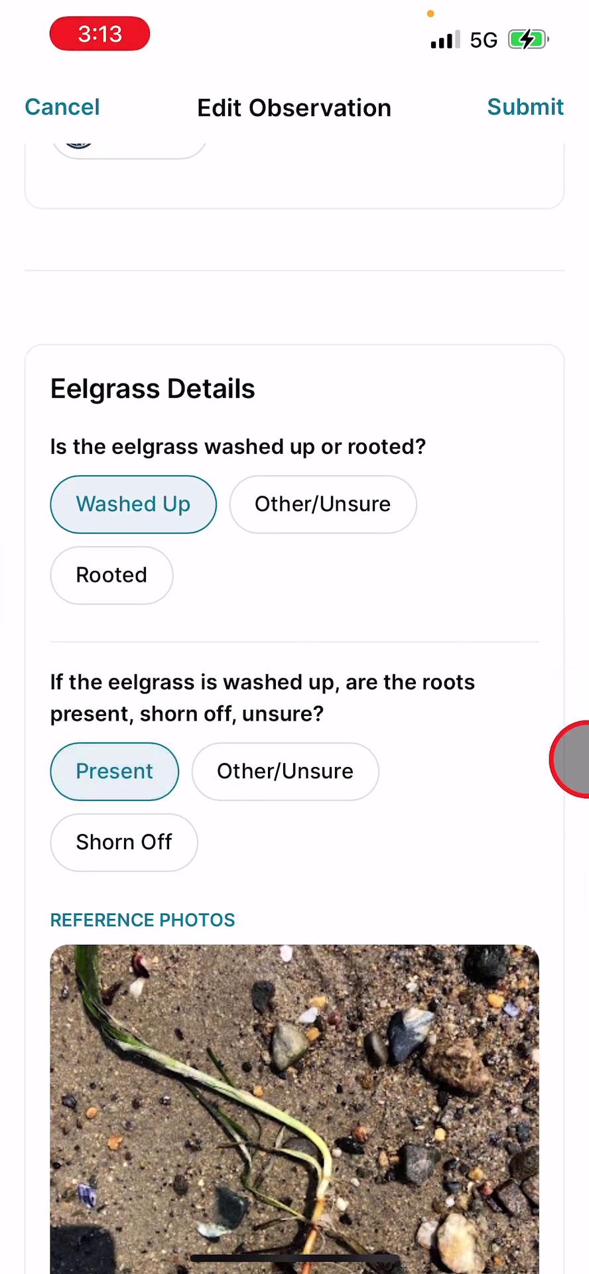
Scroll down and place the cursor in the Other Comments box
scroll(569, 763, "down", 5)
scroll(571, 770, "down", 4)
scroll(569, 748, "down", 3)
scroll(564, 785, "down", 2)
scroll(535, 965, "down", 10)
left_click(205, 529)
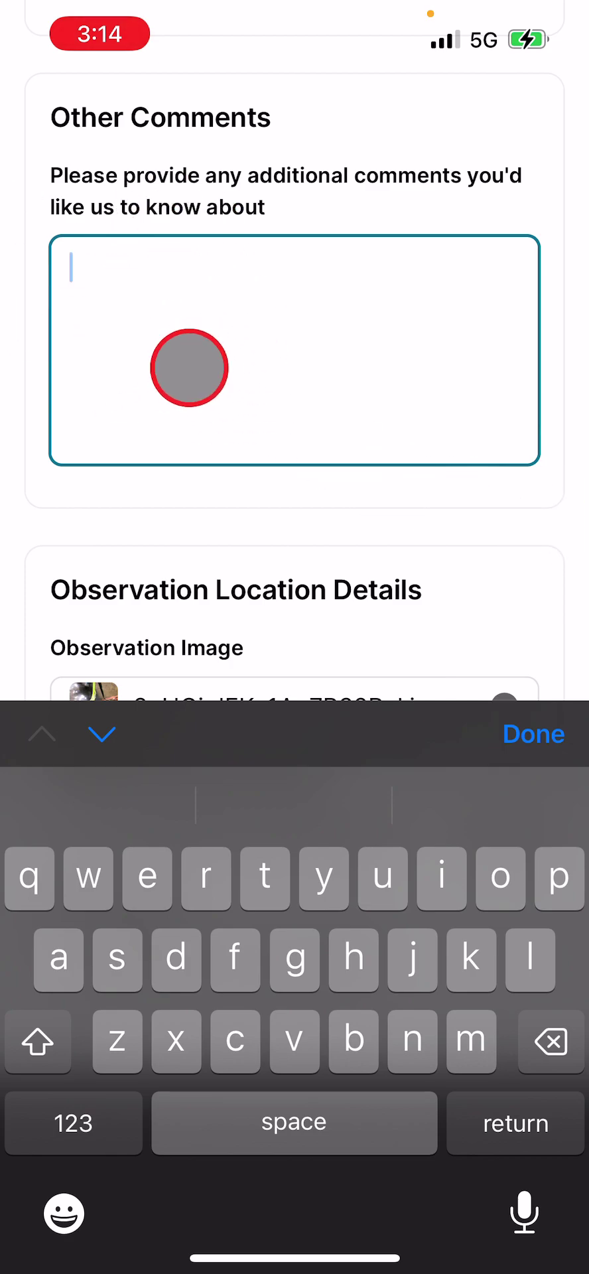
Dismiss the keyboard, leaving Other Comments blank
left_click_drag(406, 529, 441, 444)
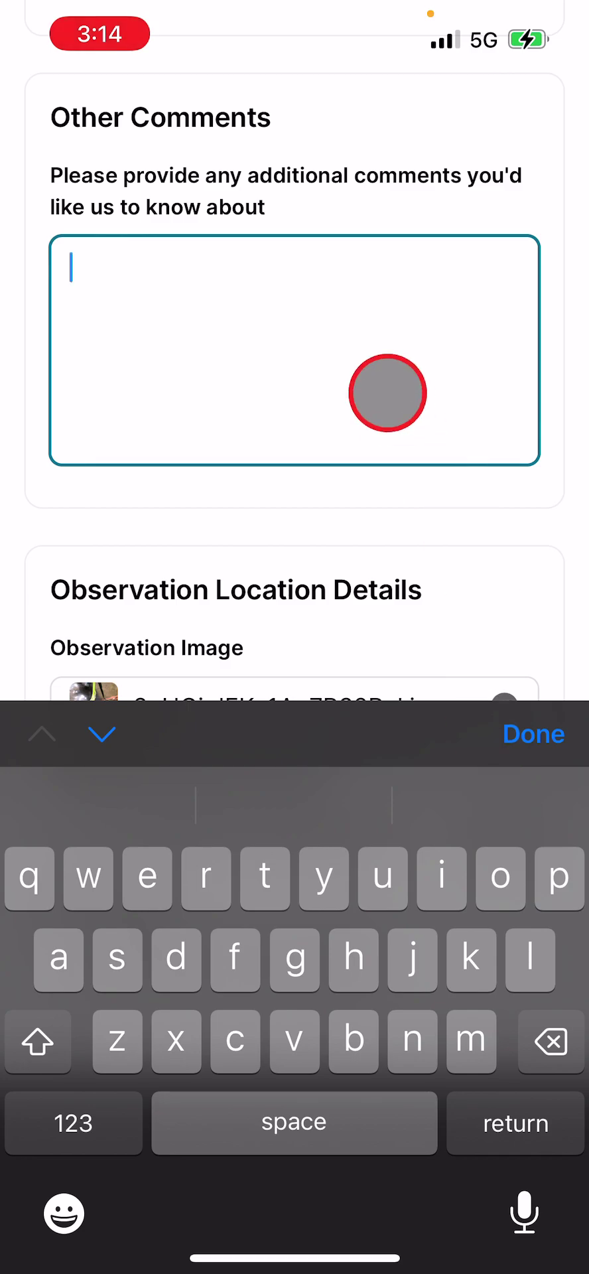
left_click(388, 393)
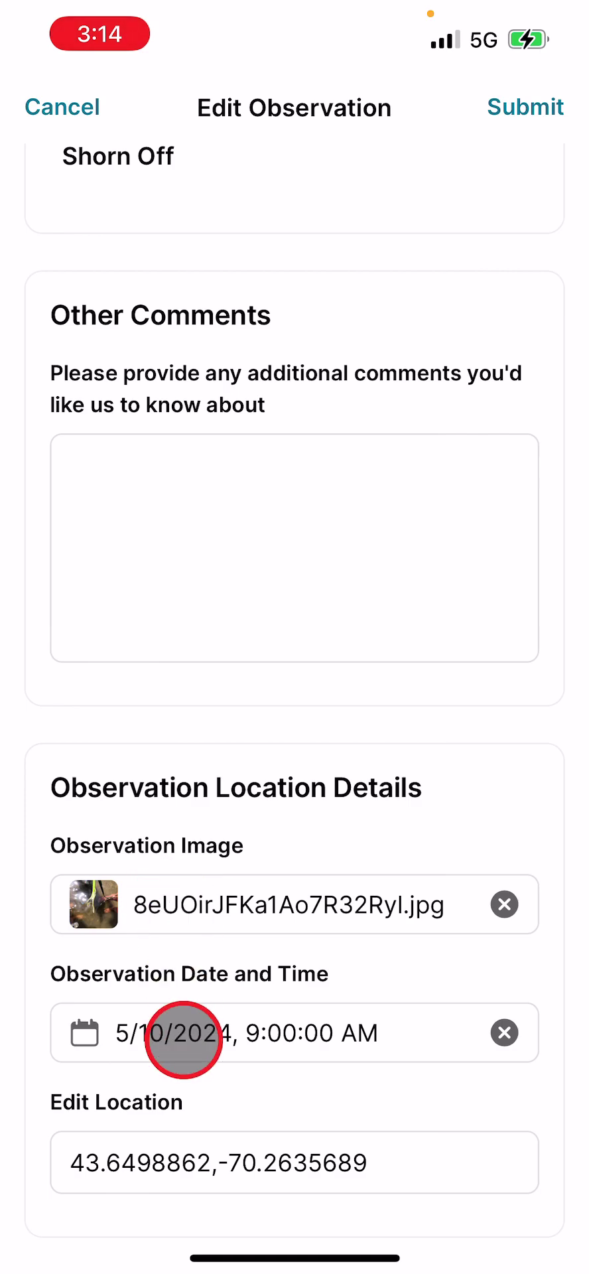
left_click(183, 1032)
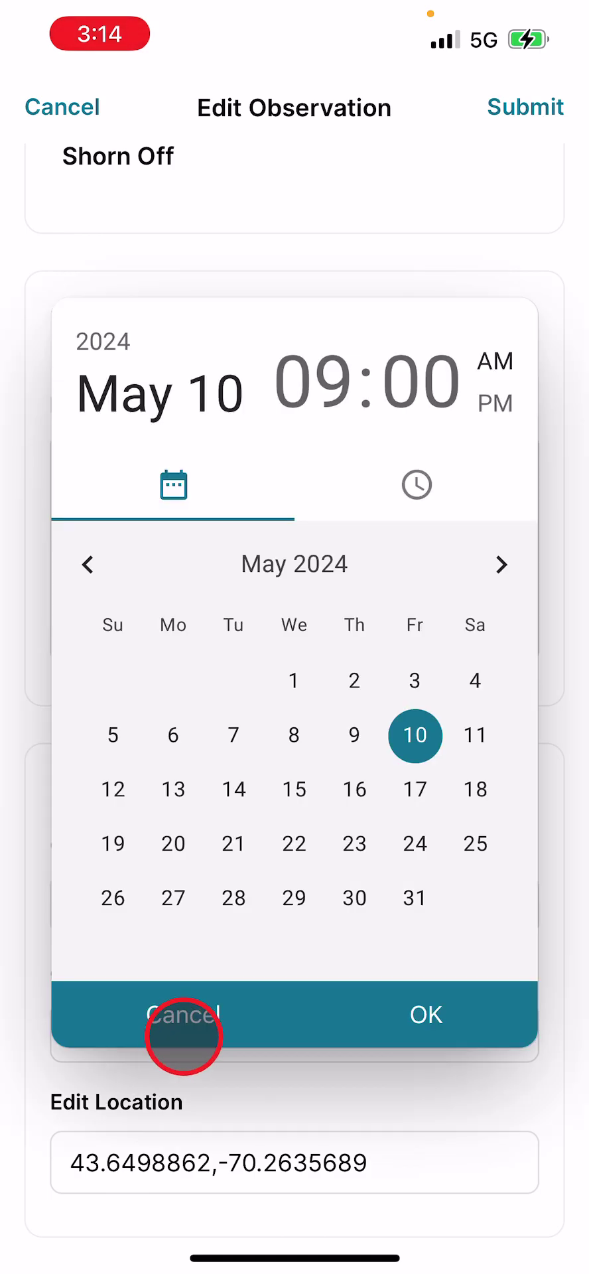
left_click(183, 1017)
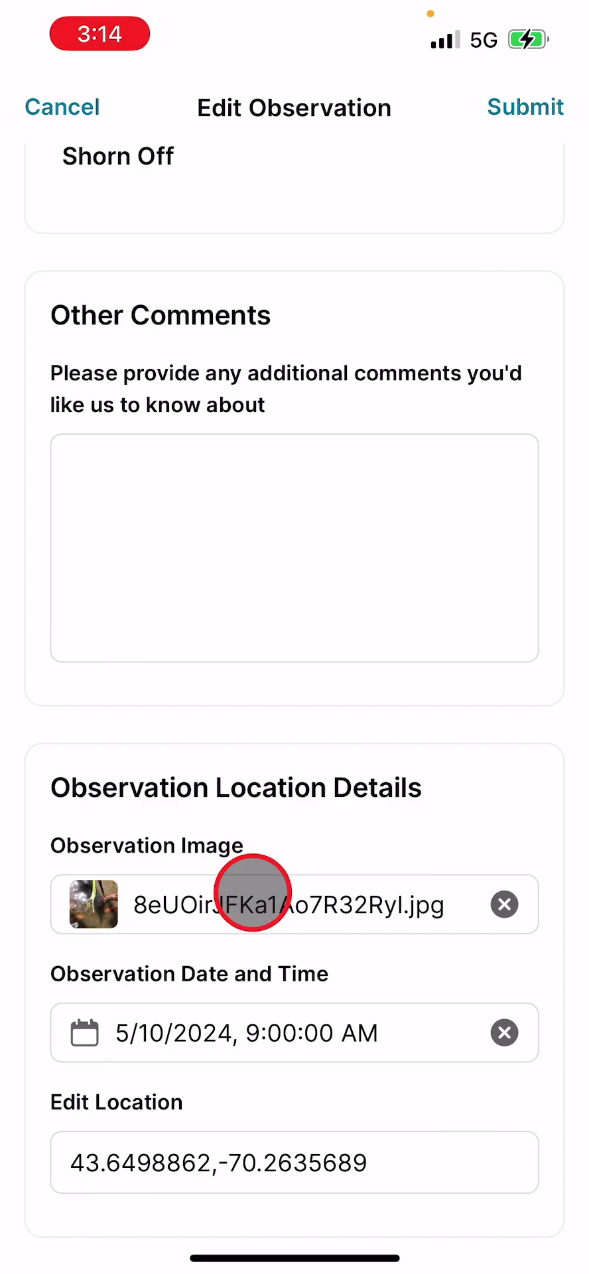
left_click(253, 893)
left_click(252, 893)
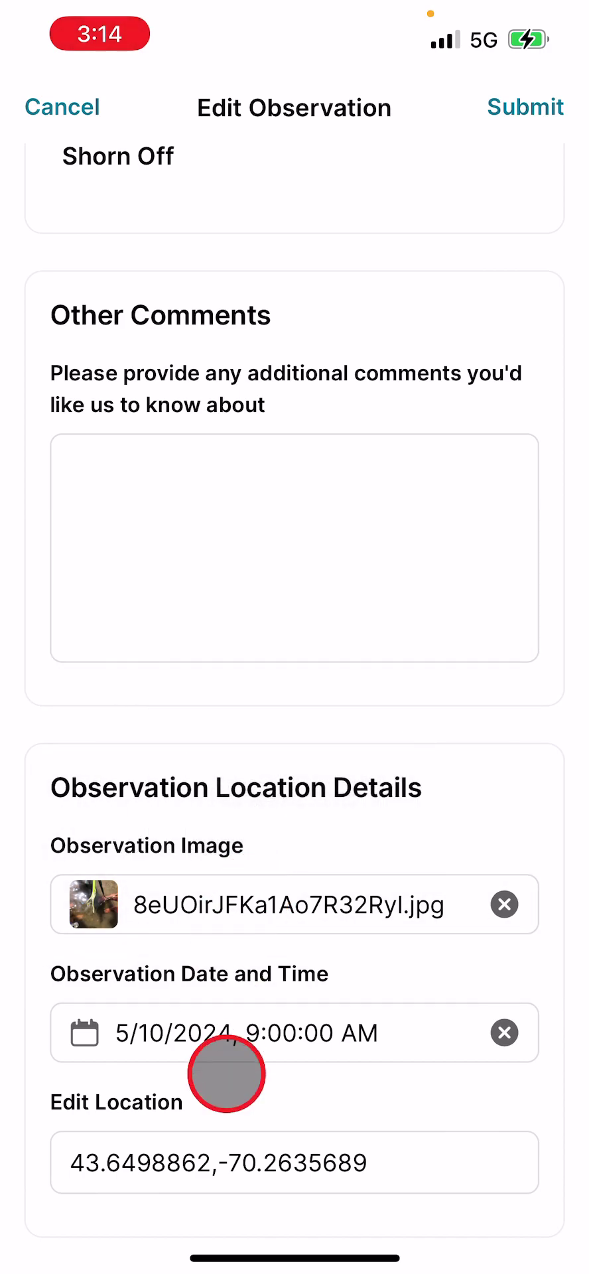
mouse_move(304, 1133)
left_mouse_down()
mouse_move(466, 1146)
mouse_move(353, 1181)
left_mouse_up()
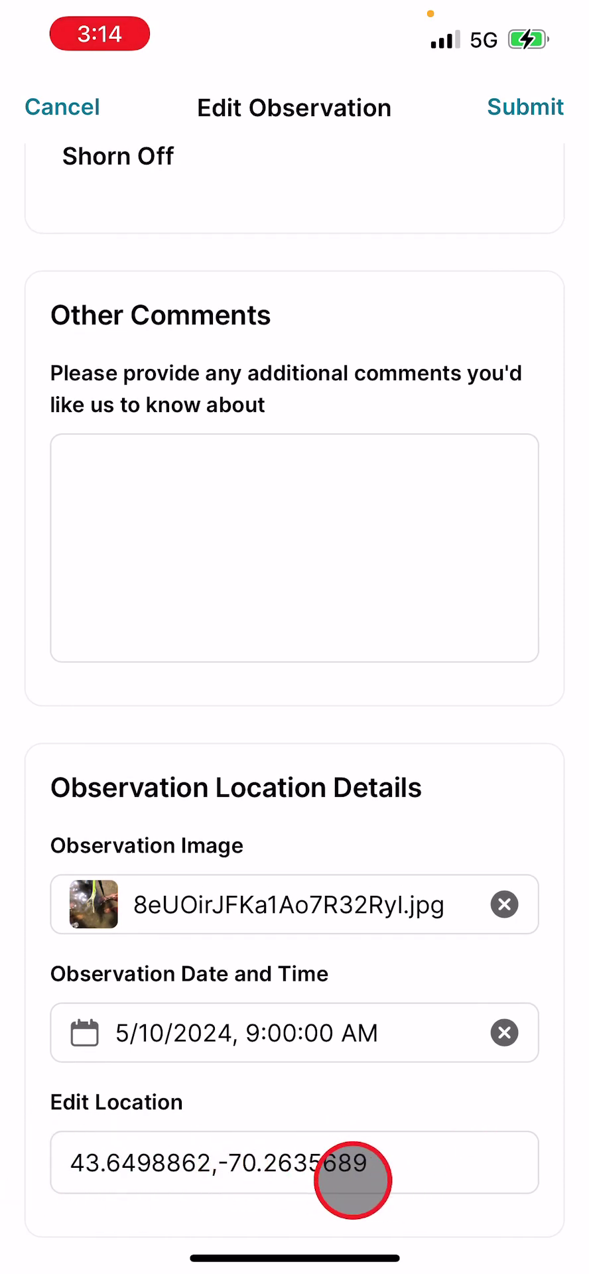
mouse_move(352, 1180)
left_mouse_down()
mouse_move(352, 1156)
mouse_move(373, 1174)
left_mouse_up()
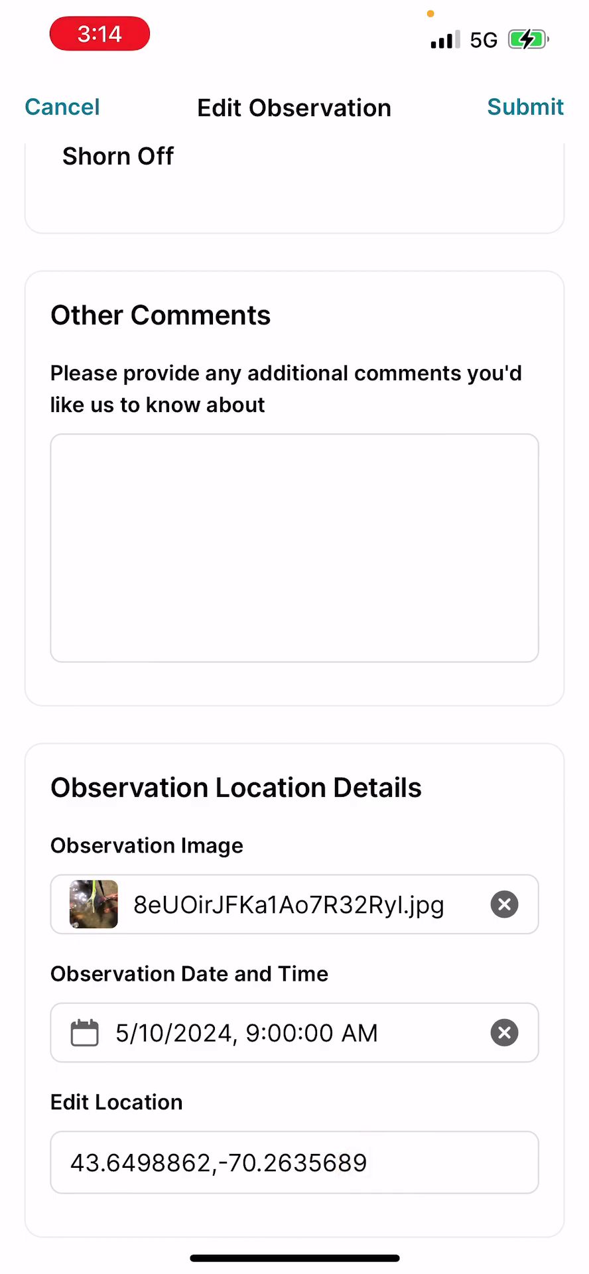
Open Edit Location and delete the existing latitude and longitude coordinates
left_click(295, 1161)
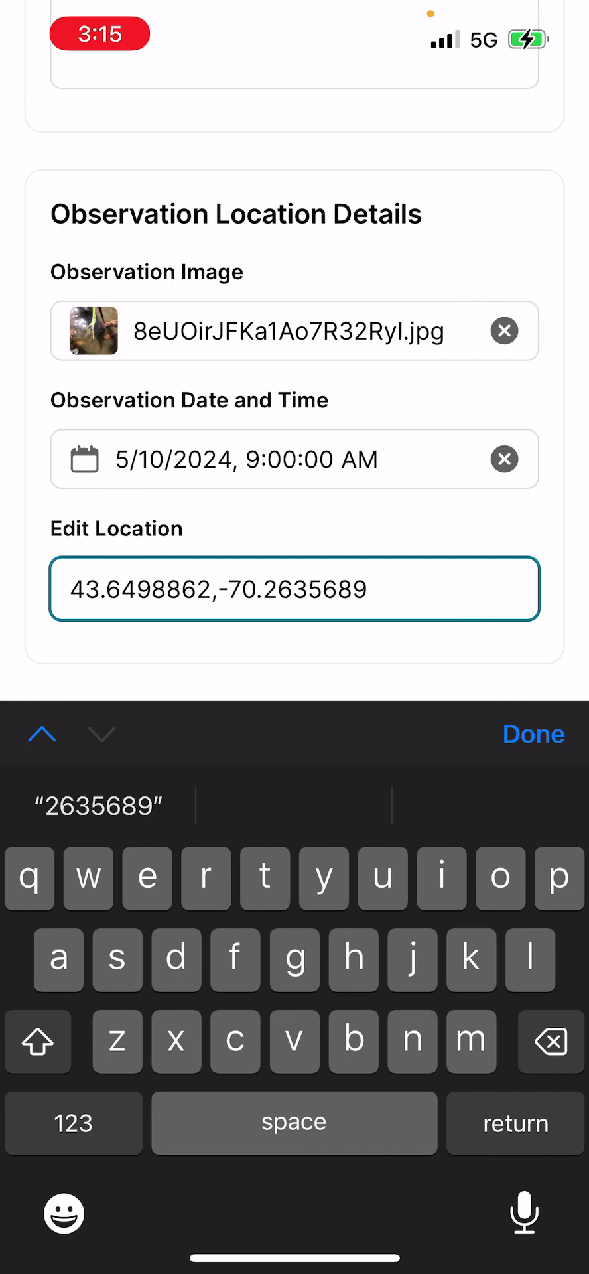
left_click(371, 578)
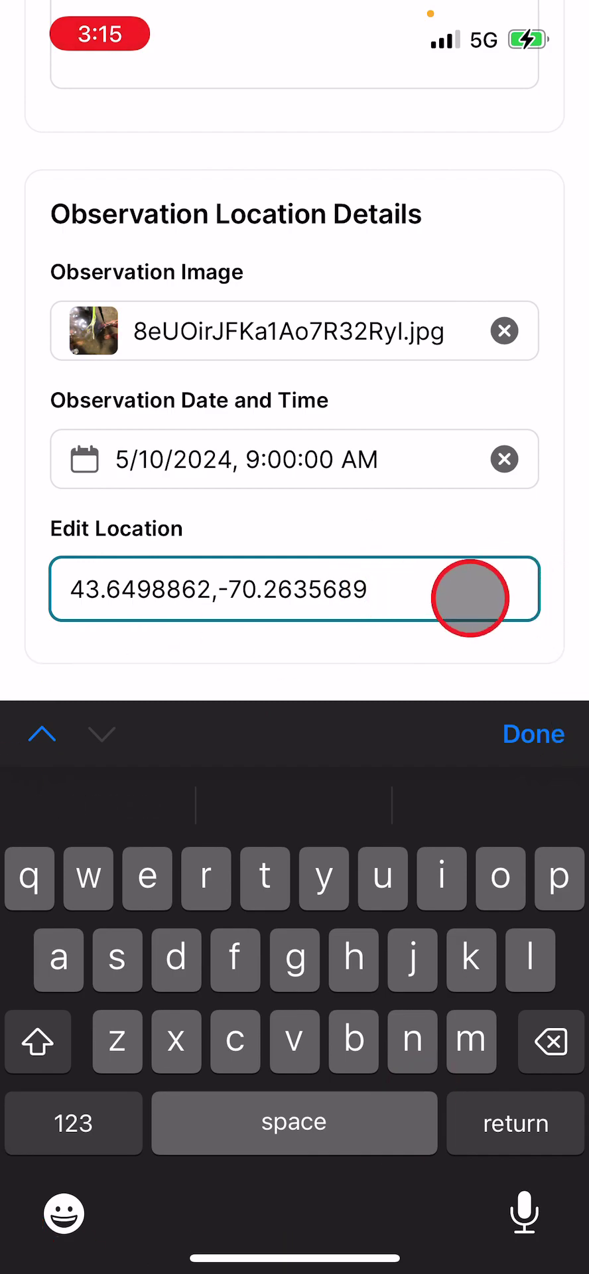
left_click(470, 598)
key("BackSpace")
key("BackSpace")
key("BackSpace")
key("BackSpace")
key("BackSpace")
key("BackSpace")
key("BackSpace")
key("BackSpace")
key("BackSpace")
key("BackSpace")
key("BackSpace")
key("BackSpace")
key("BackSpace")
key("BackSpace")
key("BackSpace")
key("BackSpace")
key("BackSpace")
key("BackSpace")
key("BackSpace")
key("BackSpace")
key("BackSpace")
key("BackSpace")
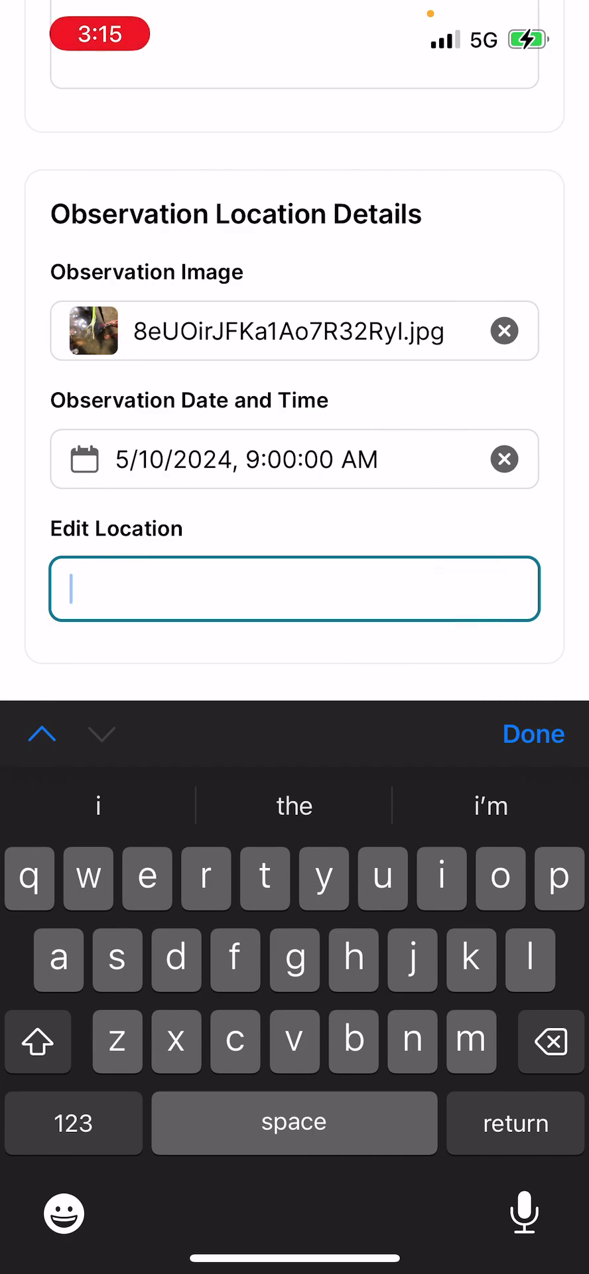
type("75 ")
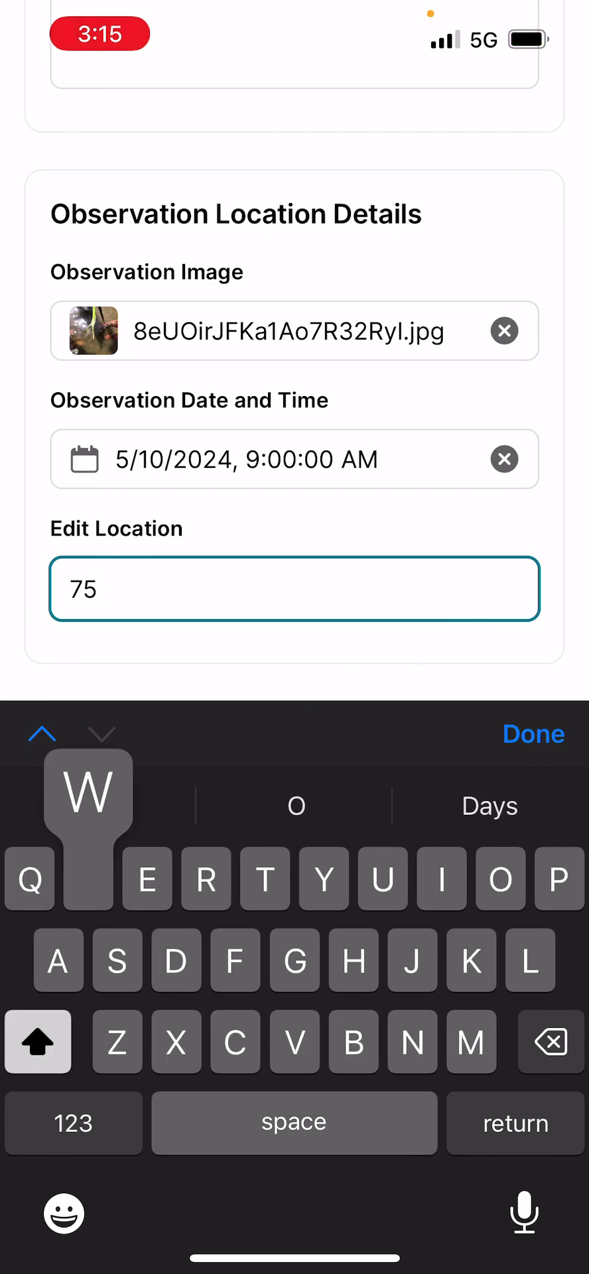
type("West Commercial ")
type("St, Or")
key("BackSpace")
key("BackSpace")
type("Portland, Maine")
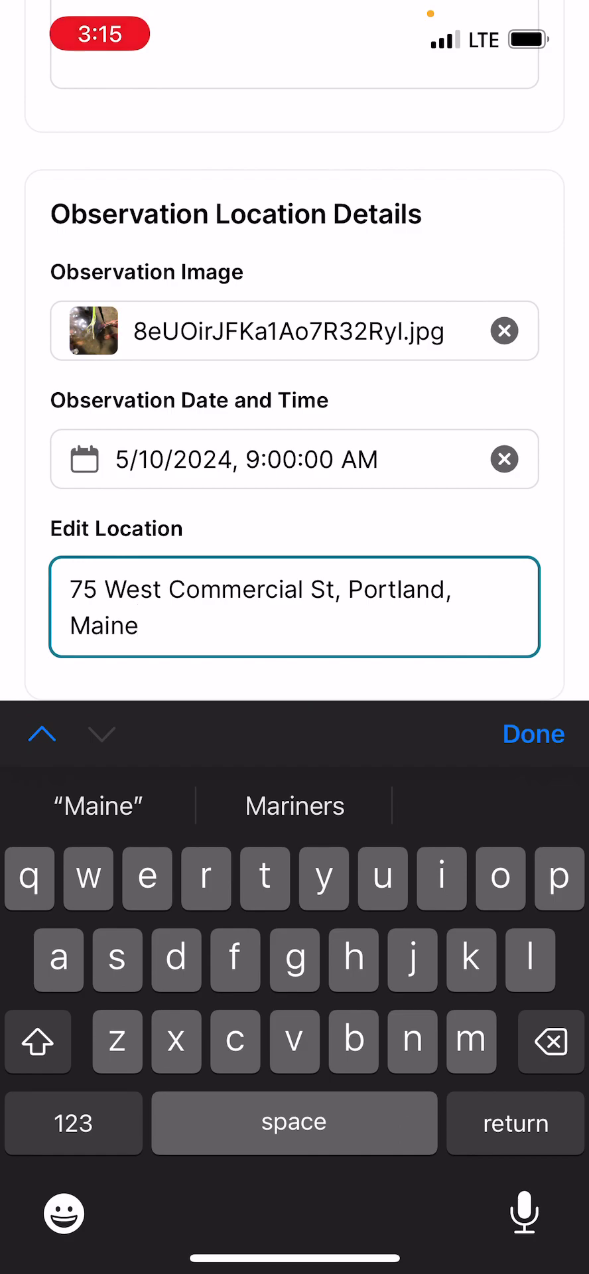
Finish the address entry and submit the edited May 10 observation
left_click(533, 734)
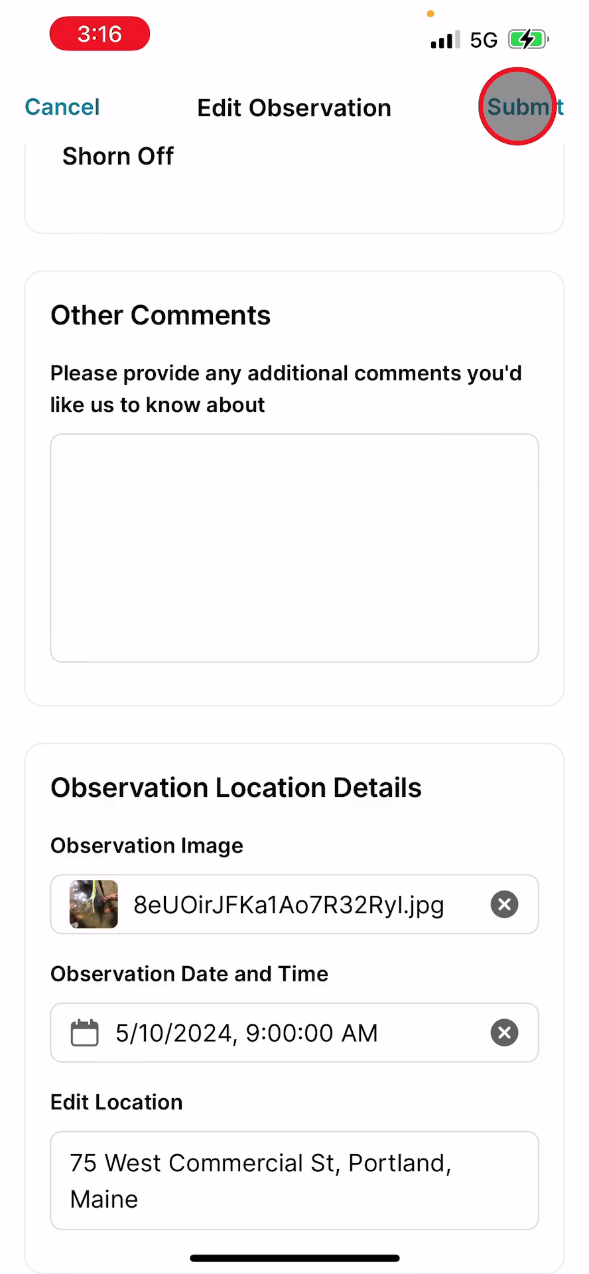
left_click(517, 106)
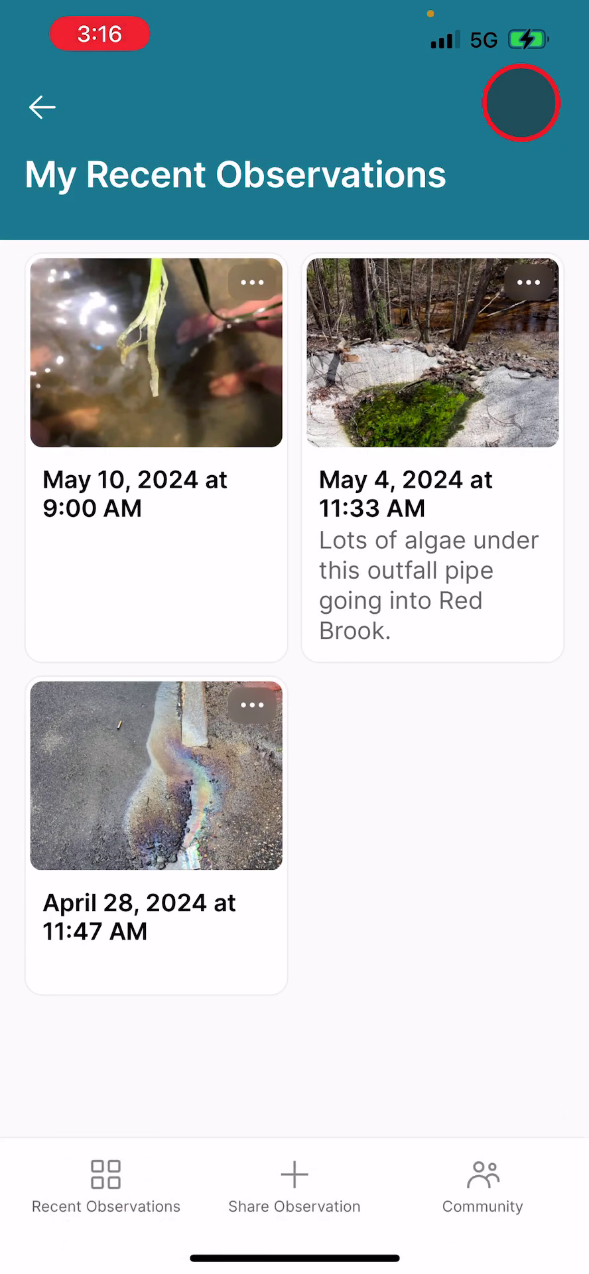